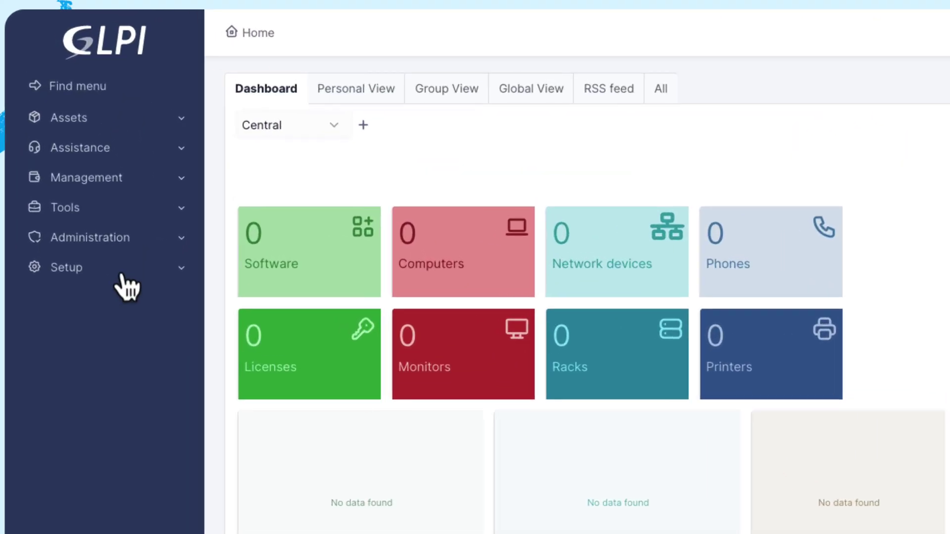
Go to Setup > Dropdowns and filter the list with 'itil cate'
{"action": "left_click", "coordinate": [90, 189]}
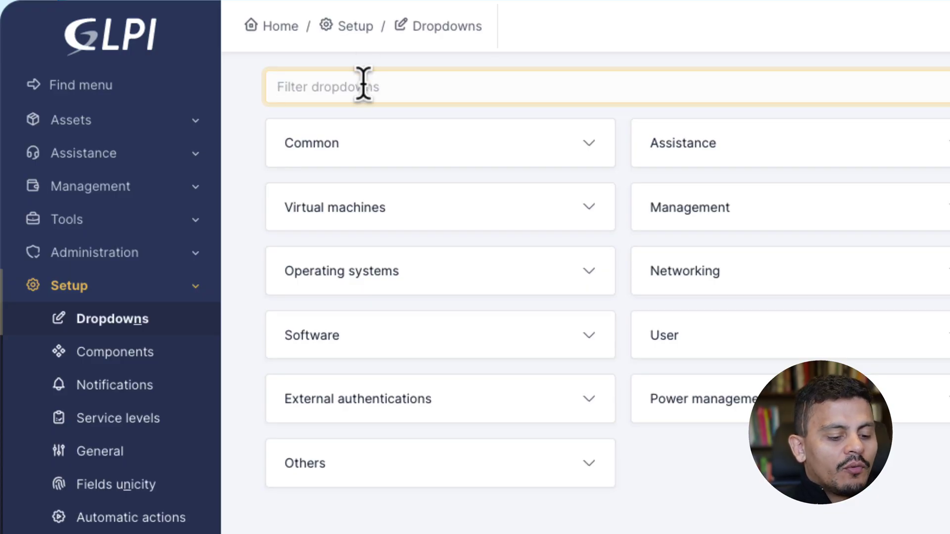
{"action": "type", "text": "itil"}
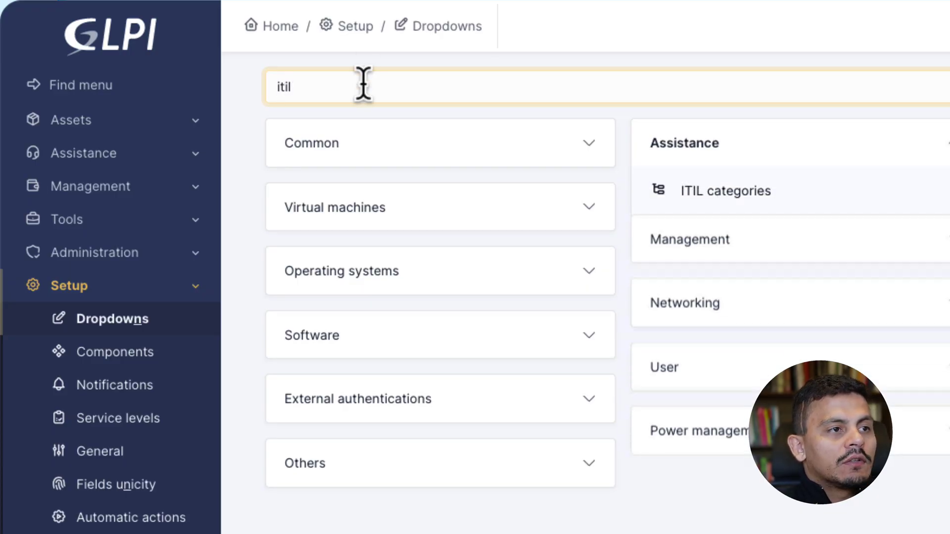
{"action": "type", "text": " cate"}
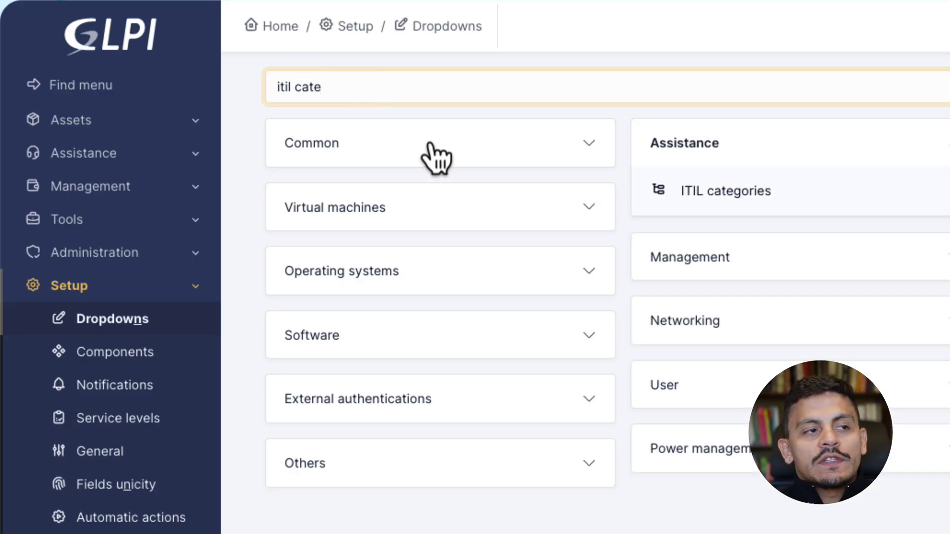
Open the ITIL categories list under Assistance to create a new category
{"action": "left_click", "coordinate": [741, 198]}
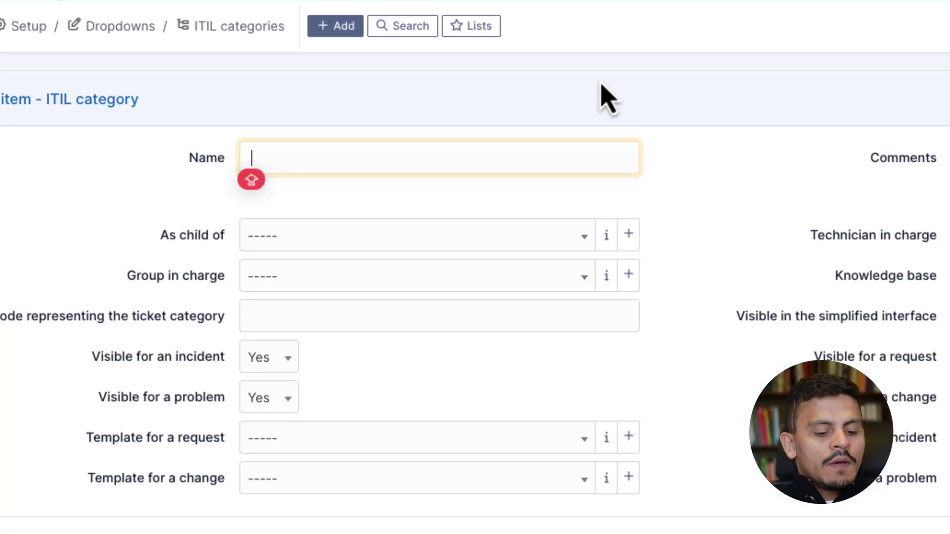
Name the category 'Software' and assign a technician and Tech group in charge
{"action": "type", "text": "So"}
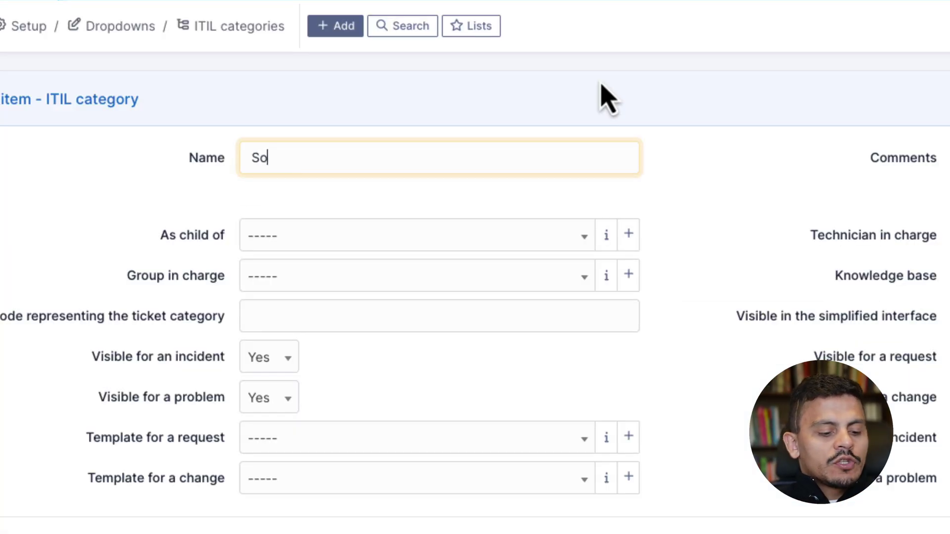
{"action": "type", "text": "ftware"}
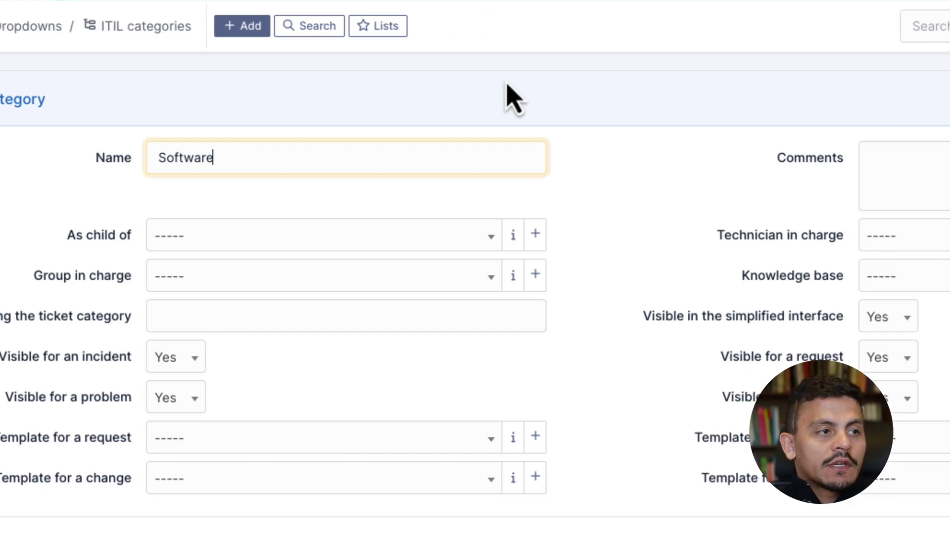
{"action": "left_click", "coordinate": [928, 245]}
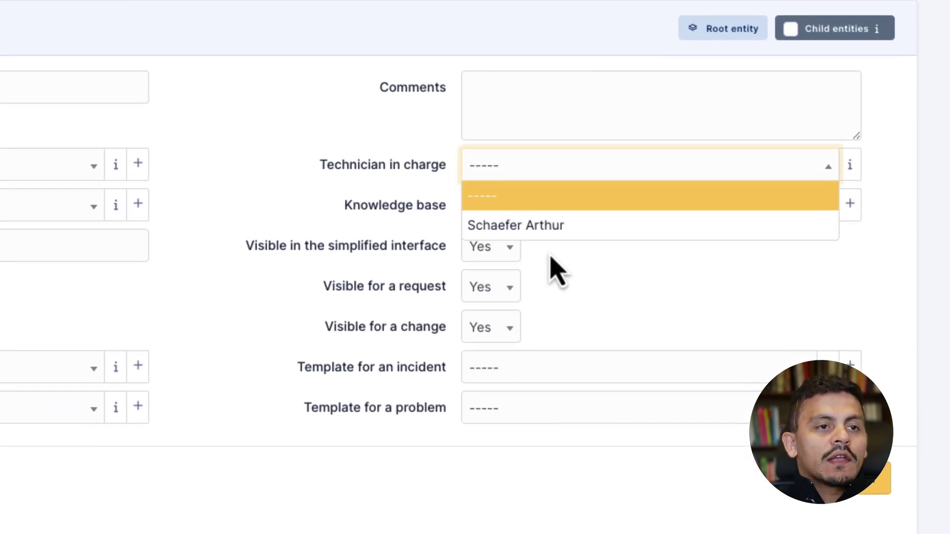
{"action": "left_click", "coordinate": [551, 258]}
{"action": "left_click", "coordinate": [547, 172]}
{"action": "left_click", "coordinate": [545, 252]}
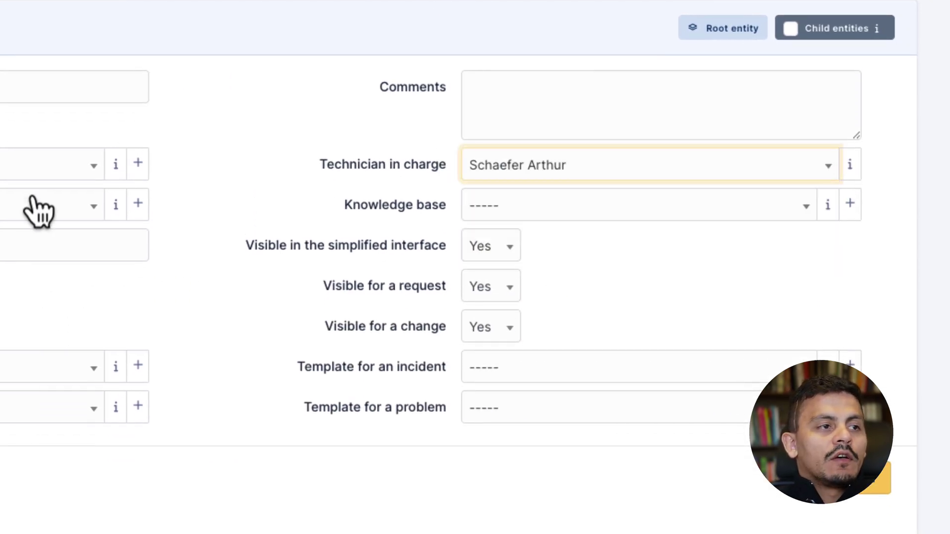
{"action": "left_click", "coordinate": [32, 199]}
{"action": "left_click", "coordinate": [435, 259]}
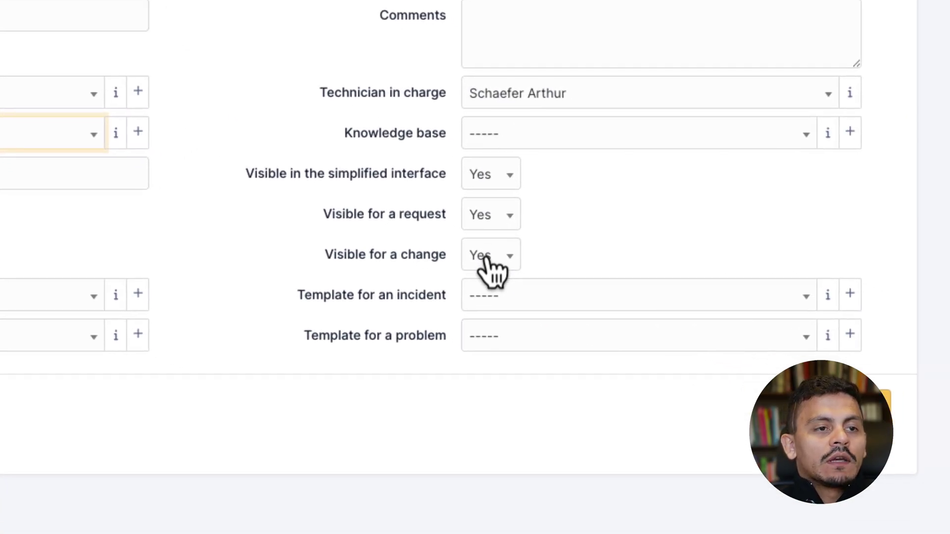
Hide the category for problems, changes and the simplified interface
{"action": "left_click", "coordinate": [490, 268]}
{"action": "left_click", "coordinate": [445, 267]}
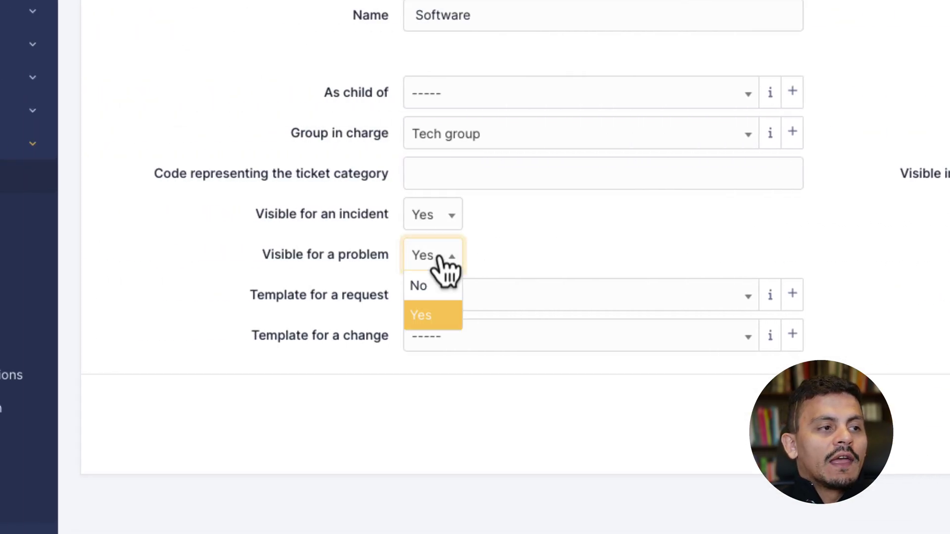
{"action": "left_click", "coordinate": [438, 289]}
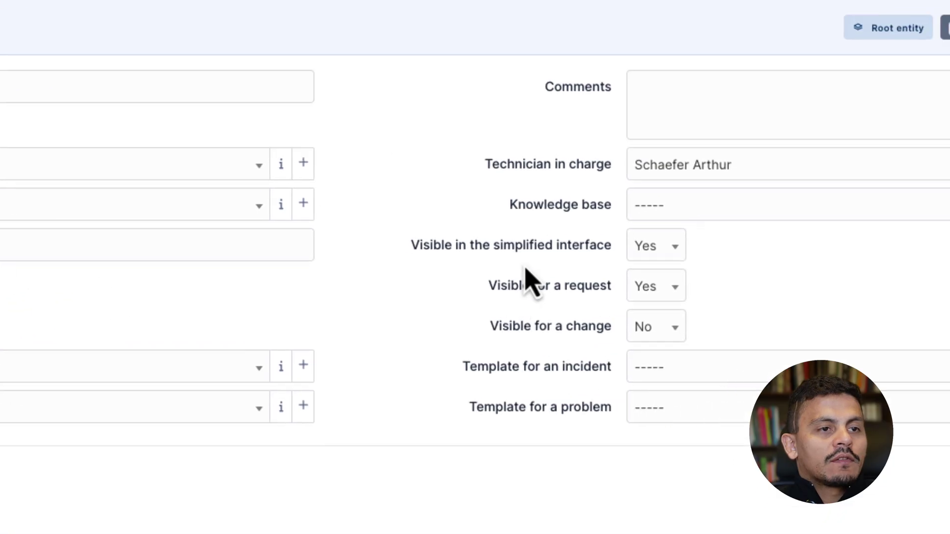
{"action": "left_click", "coordinate": [654, 246]}
{"action": "left_click", "coordinate": [661, 278]}
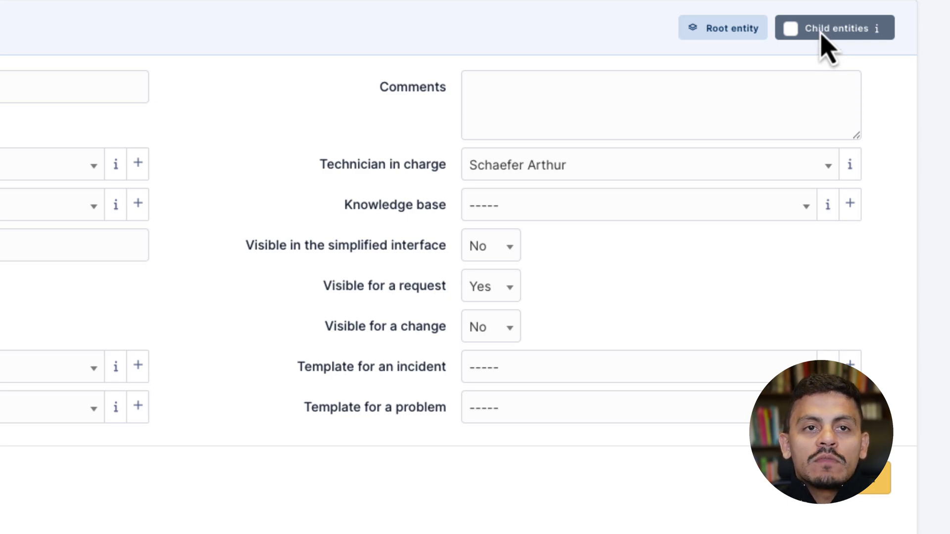
{"action": "left_click", "coordinate": [791, 31]}
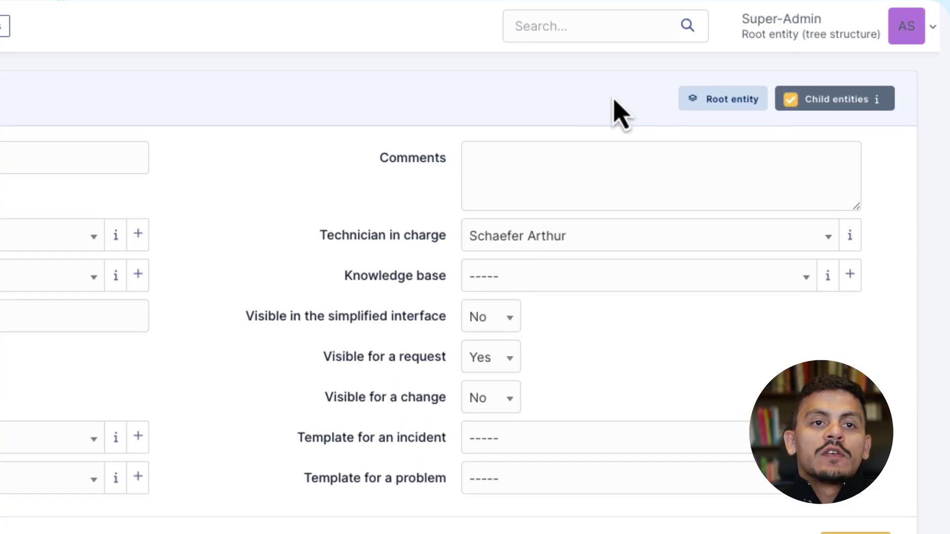
{"action": "left_click", "coordinate": [792, 100]}
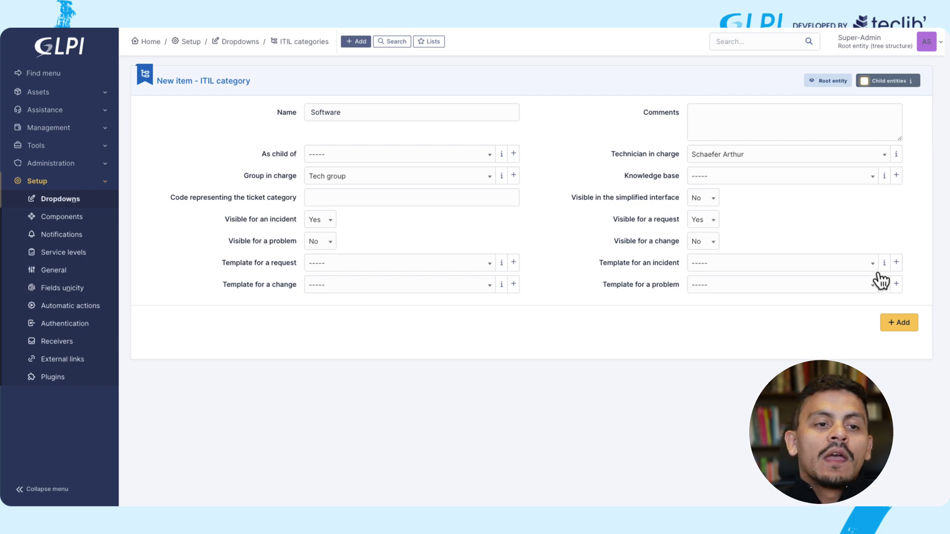
Save Software, then start 'Software malfunctioning' with a technician and Tech group in charge
{"action": "left_click", "coordinate": [895, 326]}
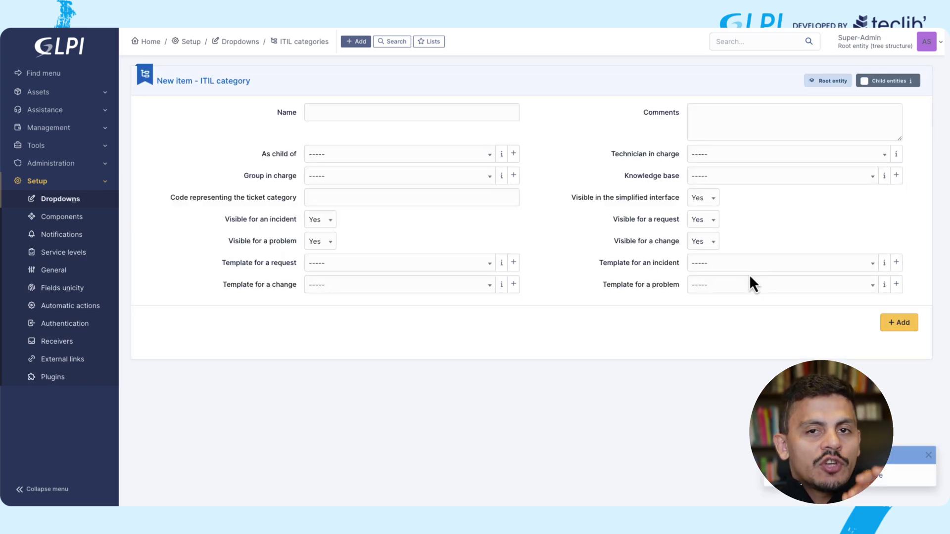
{"action": "left_click", "coordinate": [404, 109]}
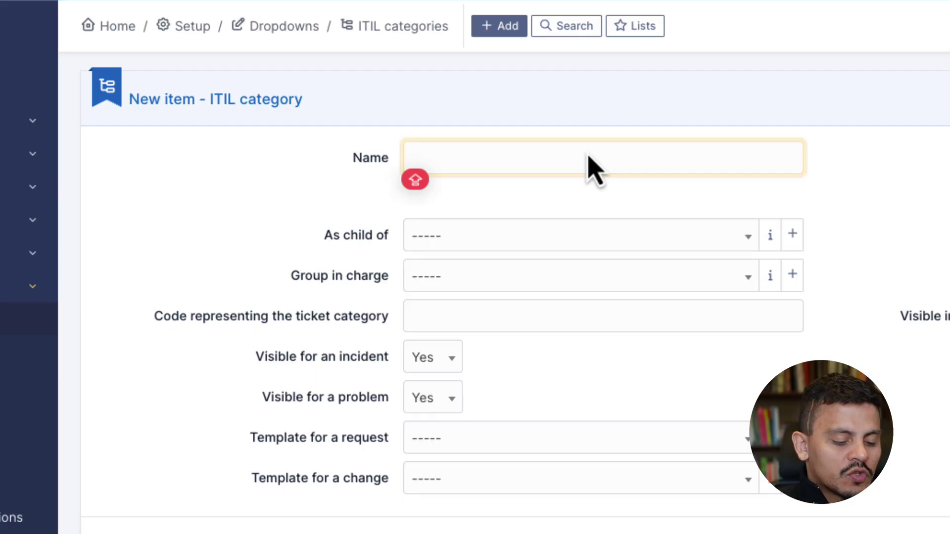
{"action": "type", "text": "Software malfunctioning"}
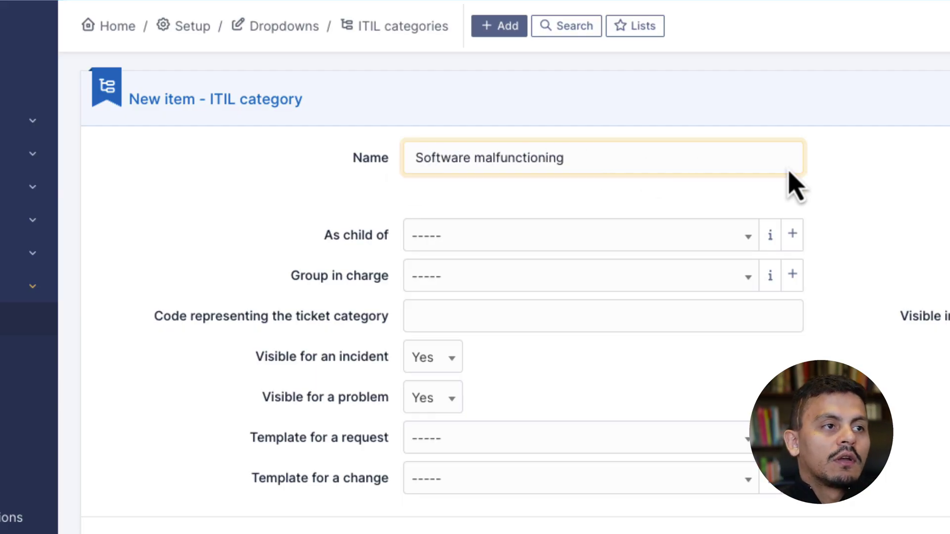
{"action": "key", "text": "Tab"}
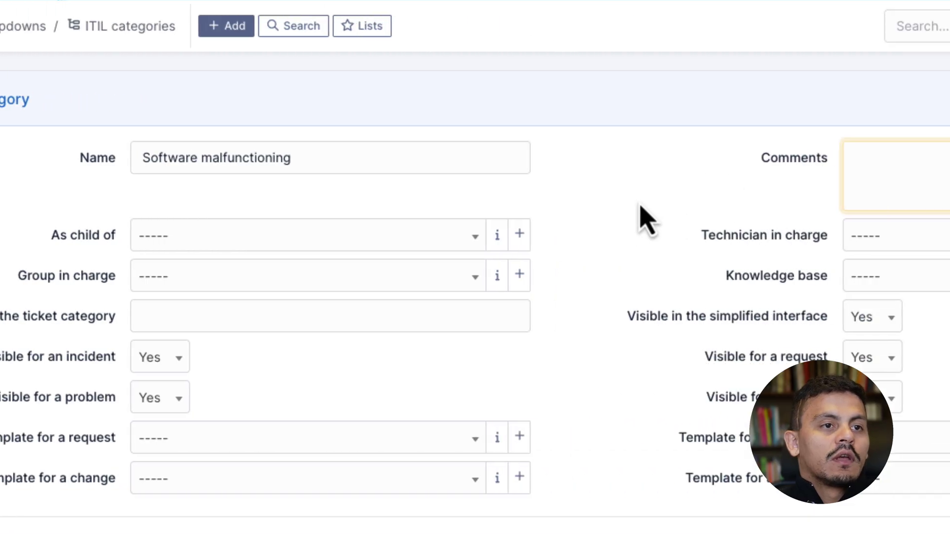
{"action": "left_click", "coordinate": [517, 250]}
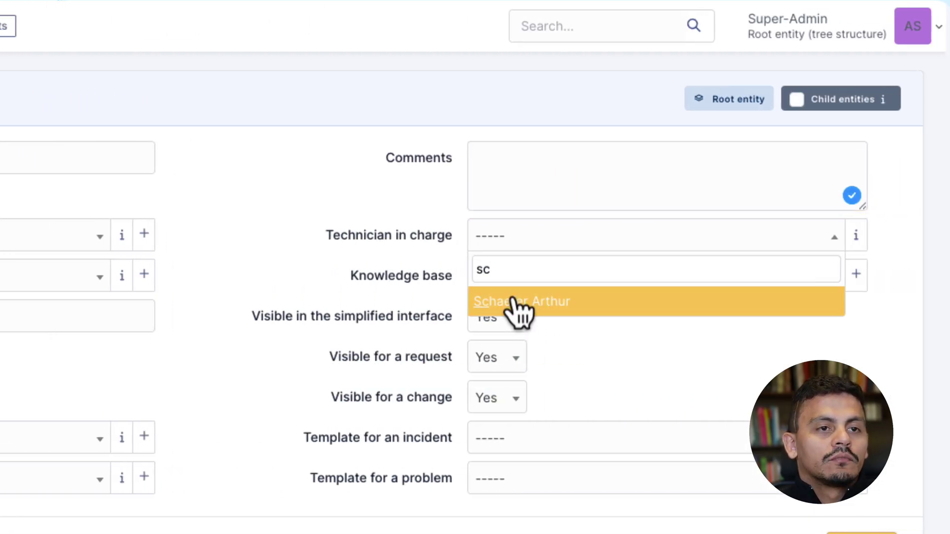
{"action": "left_click", "coordinate": [509, 303]}
{"action": "left_click", "coordinate": [59, 276]}
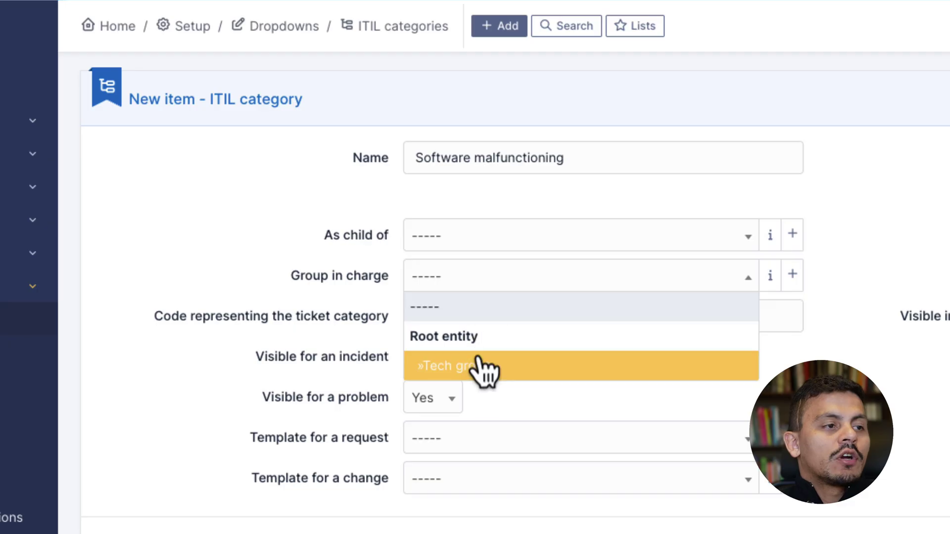
{"action": "left_click", "coordinate": [484, 367]}
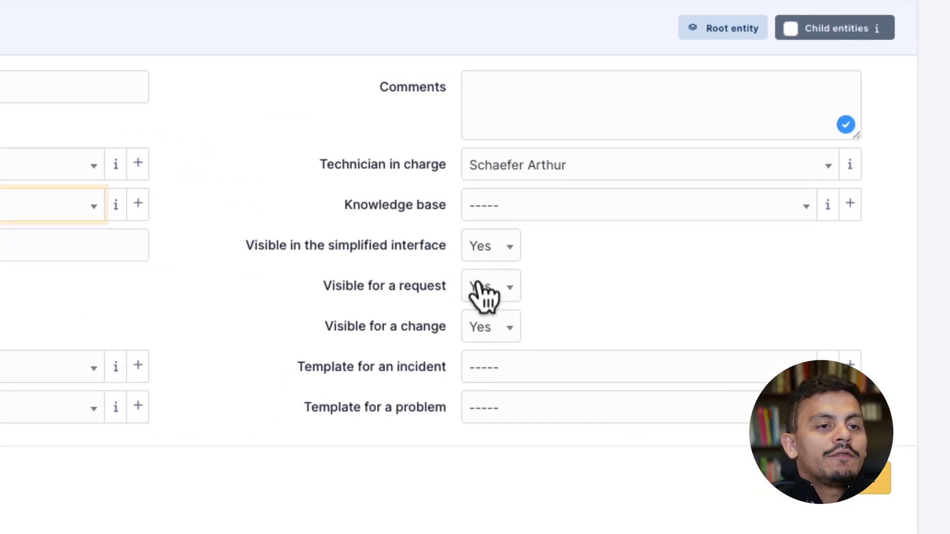
Hide Software malfunctioning for requests and changes, then begin a 'Software installation' category
{"action": "left_click", "coordinate": [498, 287]}
{"action": "left_click", "coordinate": [508, 312]}
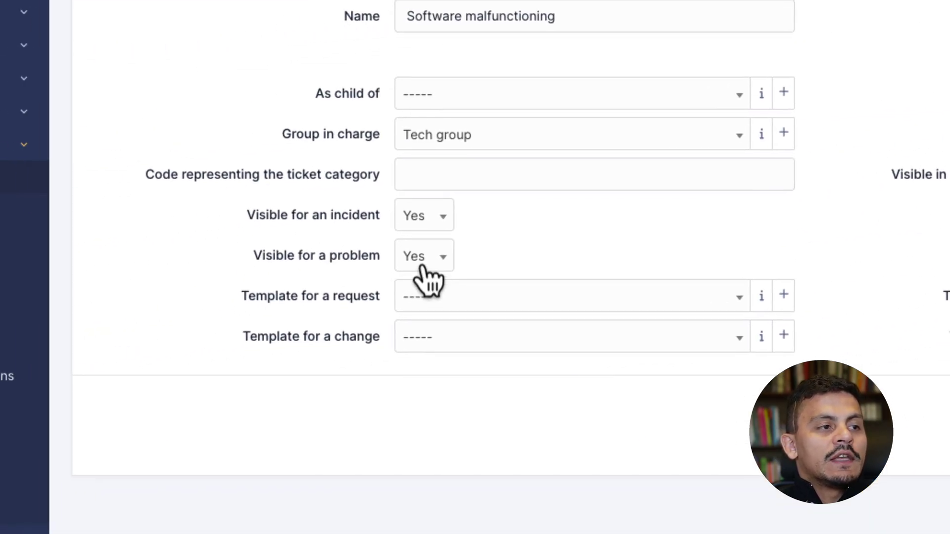
{"action": "left_click", "coordinate": [416, 256]}
{"action": "left_click", "coordinate": [587, 254]}
{"action": "left_click", "coordinate": [587, 282]}
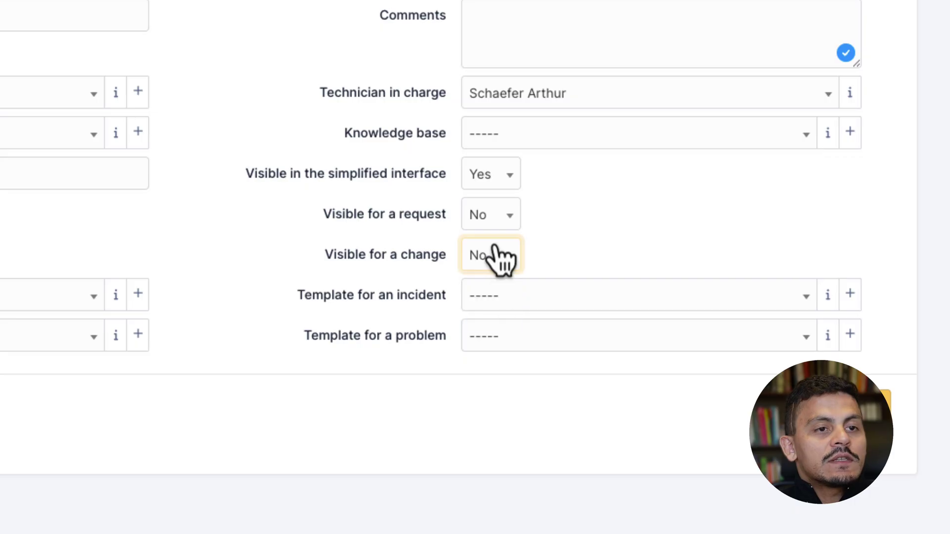
{"action": "left_click", "coordinate": [593, 178]}
{"action": "left_click", "coordinate": [545, 218]}
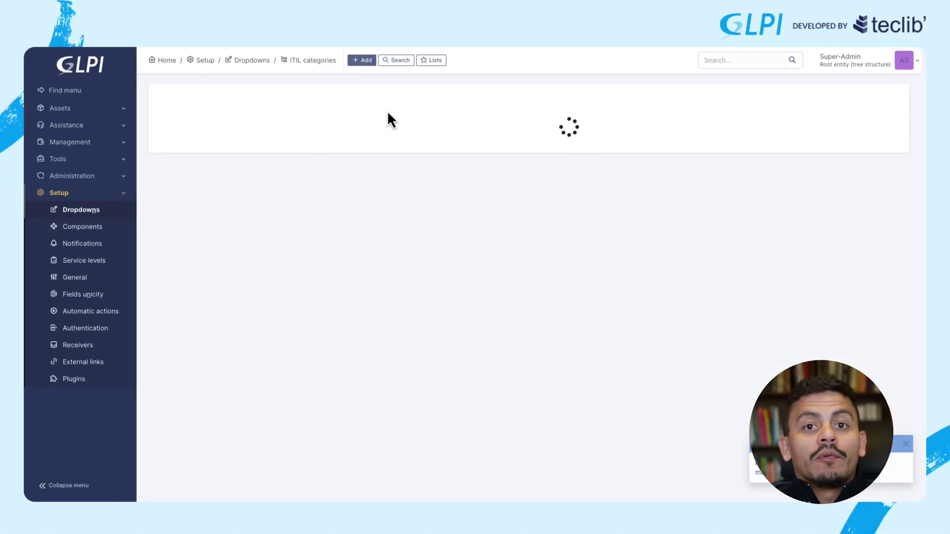
{"action": "left_click", "coordinate": [369, 125]}
{"action": "type", "text": "Software"}
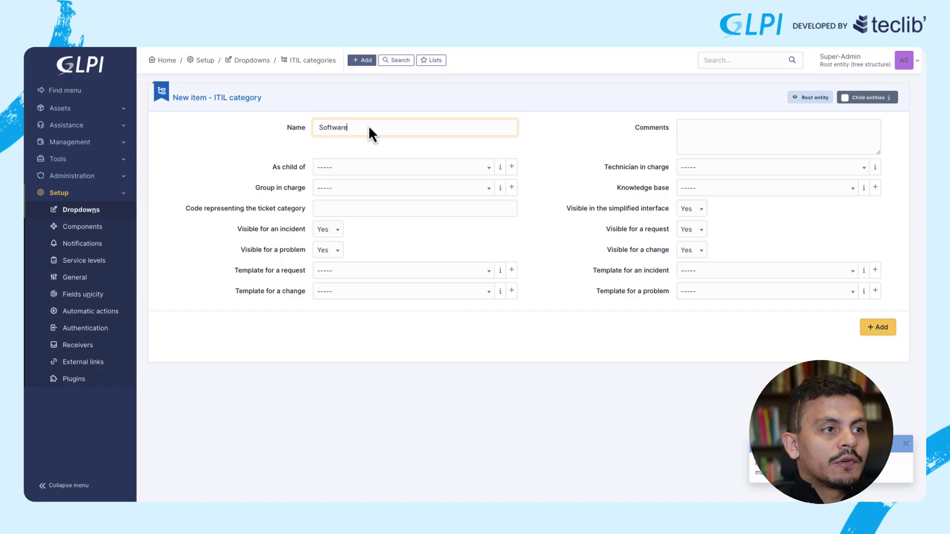
{"action": "type", "text": " insta"}
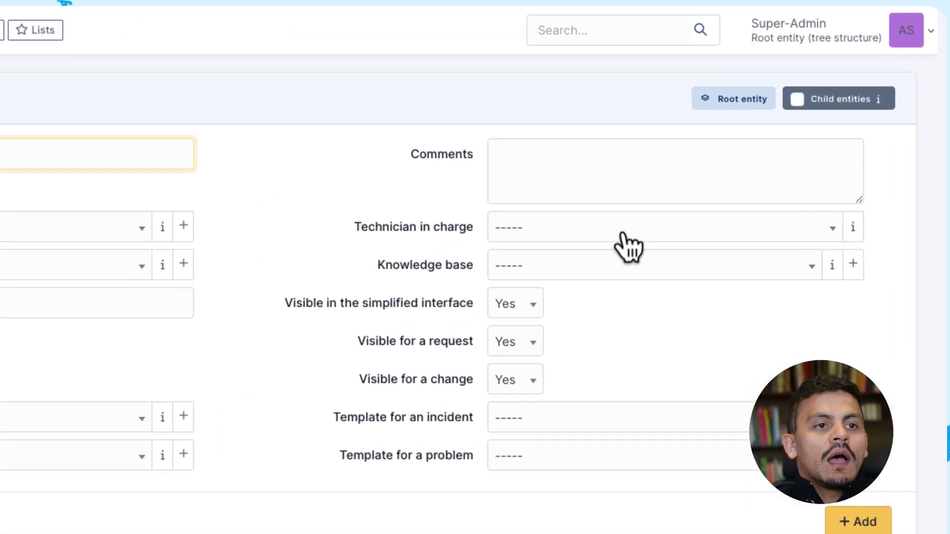
Give Software installation a technician and Tech group, hidden for incidents and changes
{"action": "left_click", "coordinate": [623, 234]}
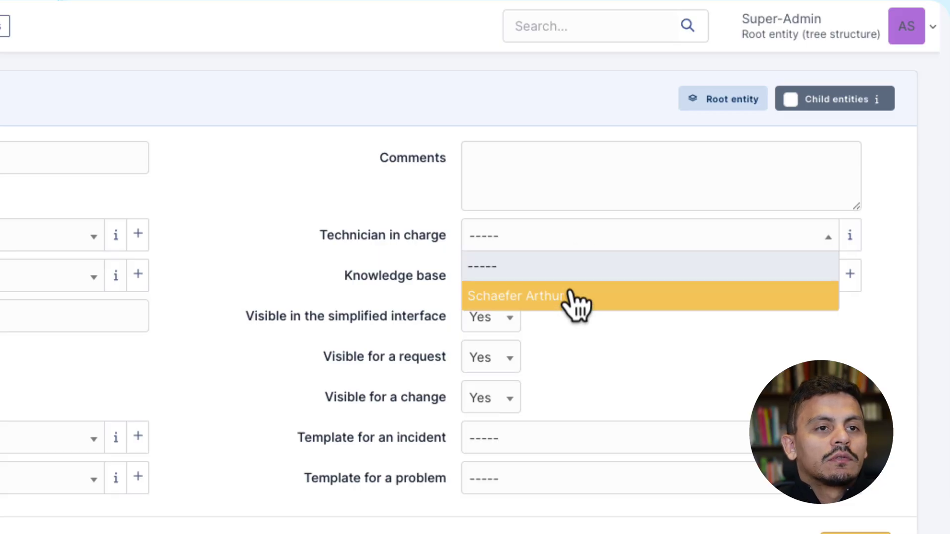
{"action": "left_click", "coordinate": [577, 296]}
{"action": "left_click", "coordinate": [30, 276]}
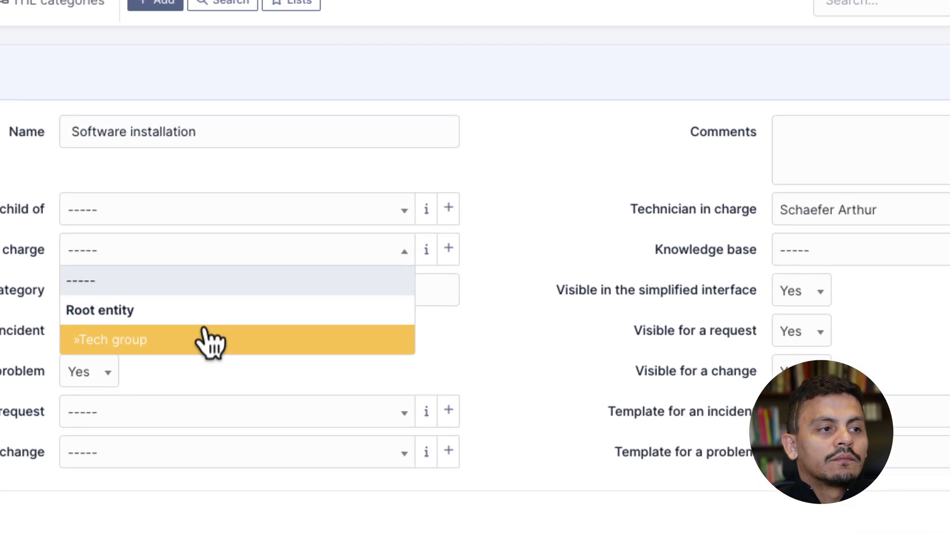
{"action": "left_click", "coordinate": [210, 341]}
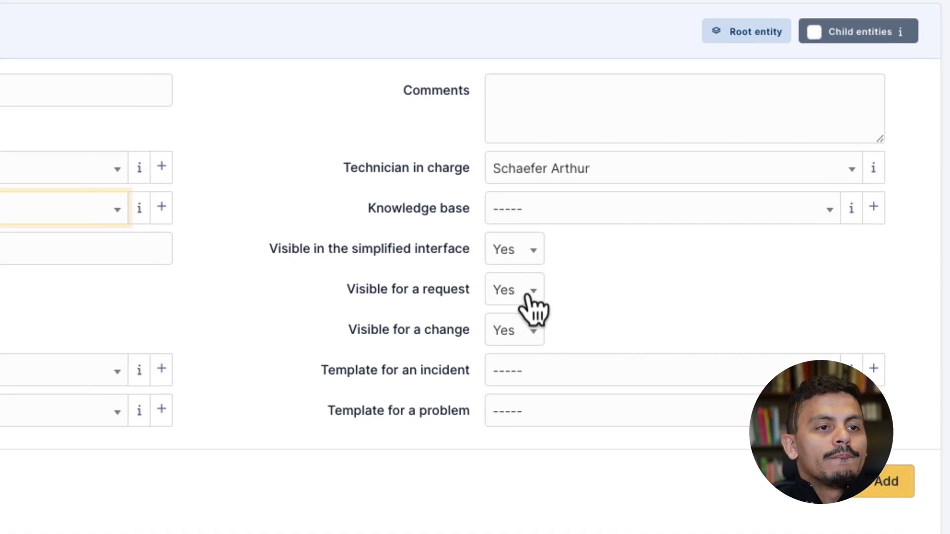
{"action": "left_click", "coordinate": [269, 357]}
{"action": "left_click", "coordinate": [258, 387]}
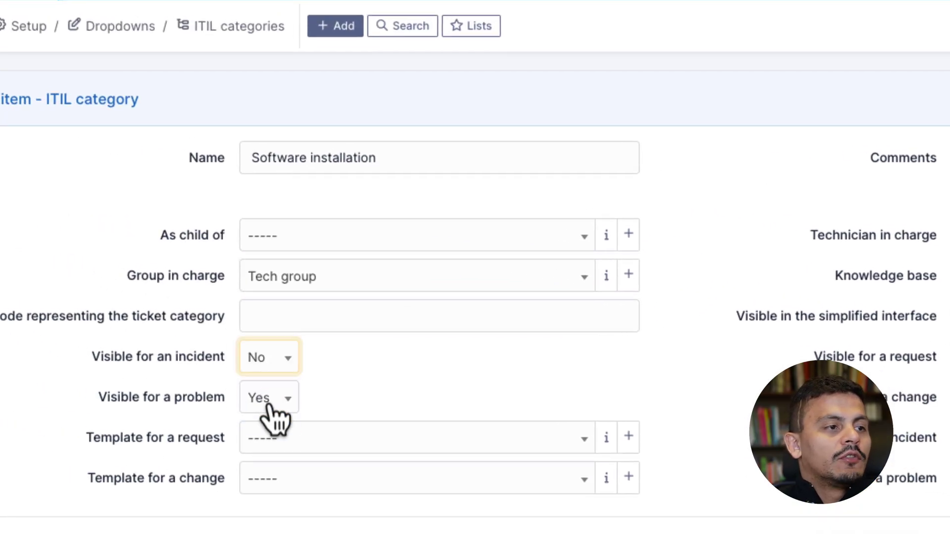
{"action": "left_click", "coordinate": [272, 403]}
{"action": "left_click", "coordinate": [658, 300]}
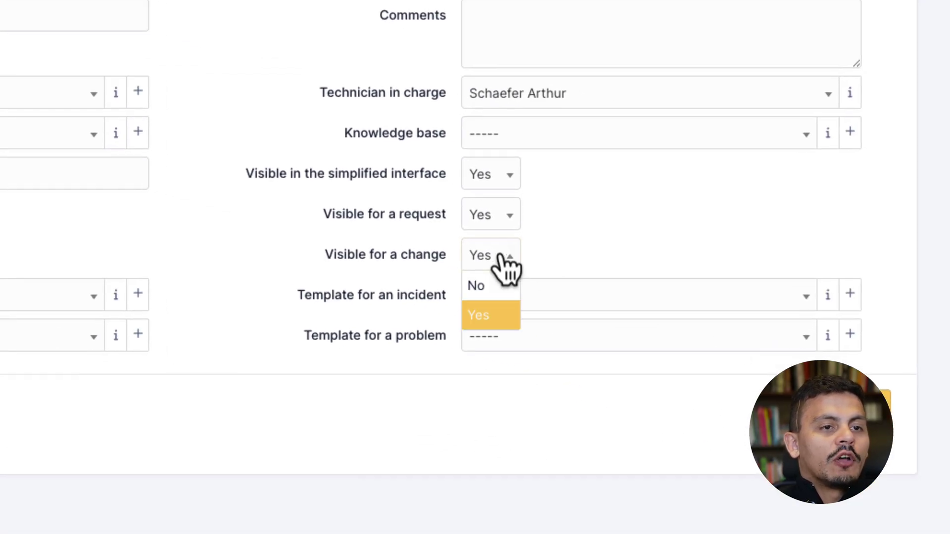
{"action": "left_click", "coordinate": [493, 292]}
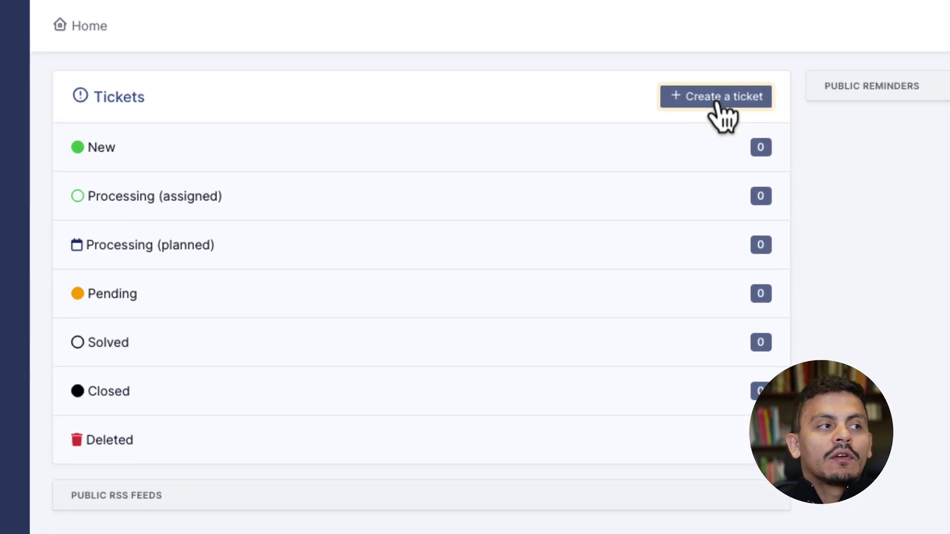
Submit a Software malfunctioning incident ticket described 'Software XYZ is not working'
{"action": "left_click", "coordinate": [716, 98]}
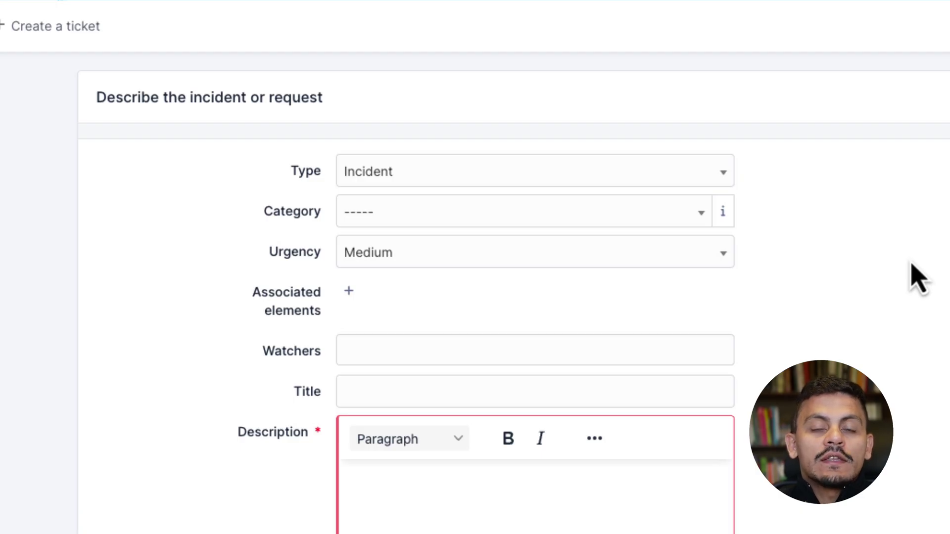
{"action": "left_click", "coordinate": [657, 217]}
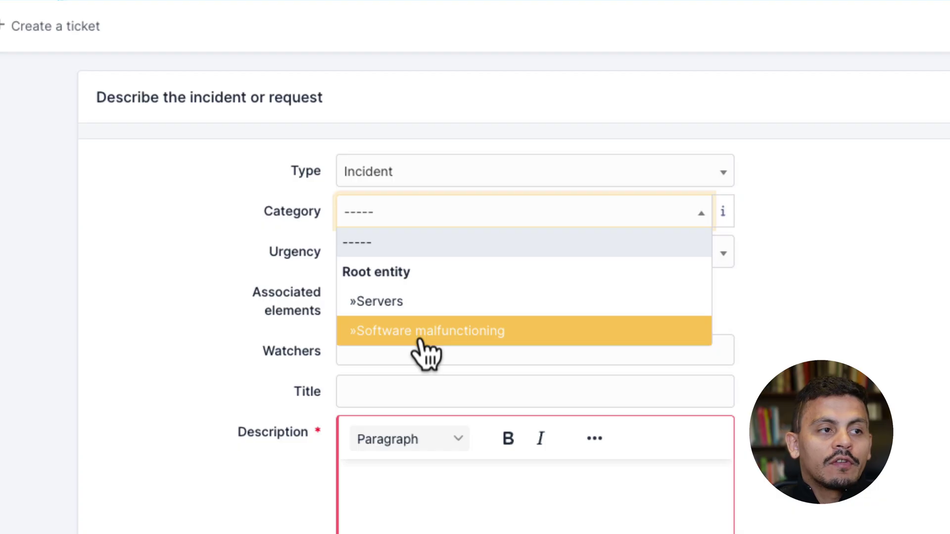
{"action": "left_click", "coordinate": [423, 332]}
{"action": "scroll", "coordinate": [495, 386], "scroll_direction": "down", "scroll_amount": 1}
{"action": "left_click", "coordinate": [562, 420]}
{"action": "type", "text": "Software"}
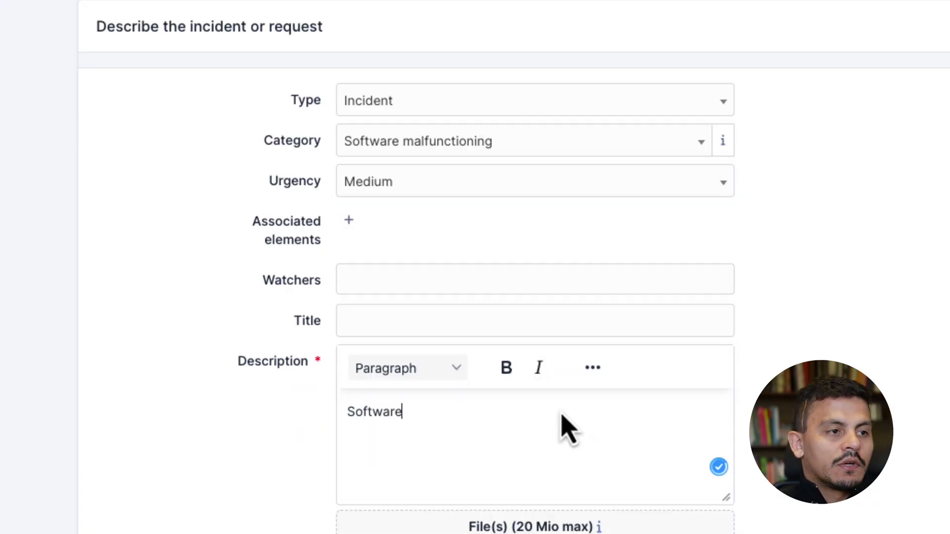
{"action": "type", "text": " XYZ is no"}
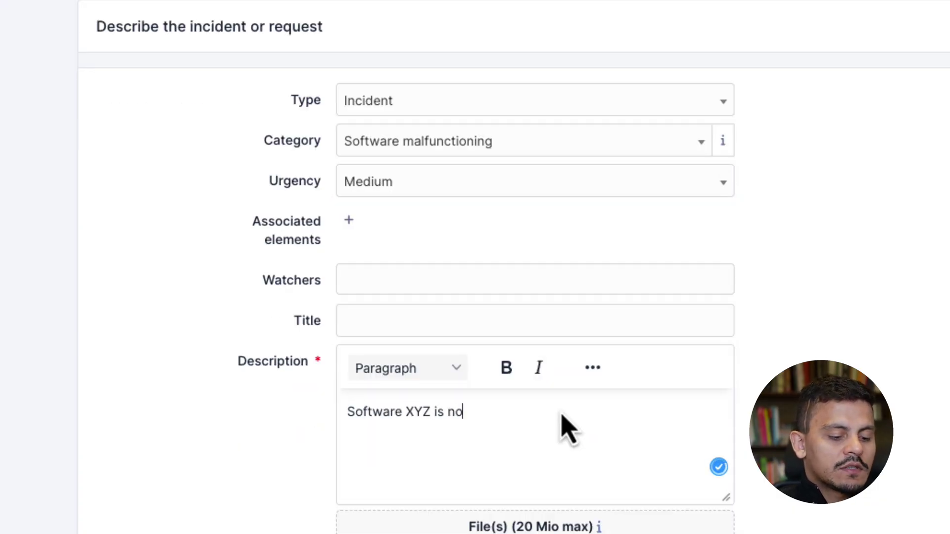
{"action": "type", "text": "t worki"}
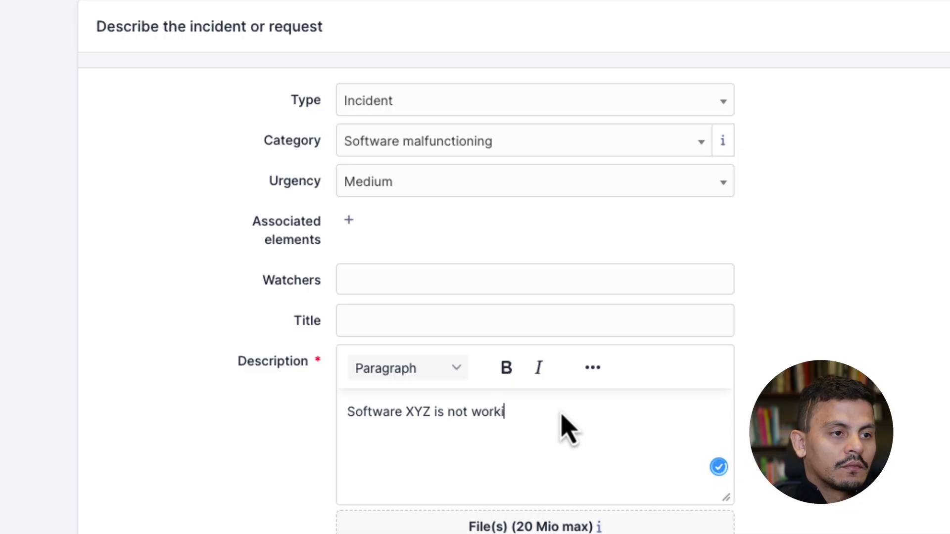
{"action": "type", "text": "ng"}
{"action": "left_click_drag", "start_coordinate": [556, 416], "coordinate": [262, 338]}
{"action": "scroll", "coordinate": [262, 338], "scroll_direction": "down", "scroll_amount": 1}
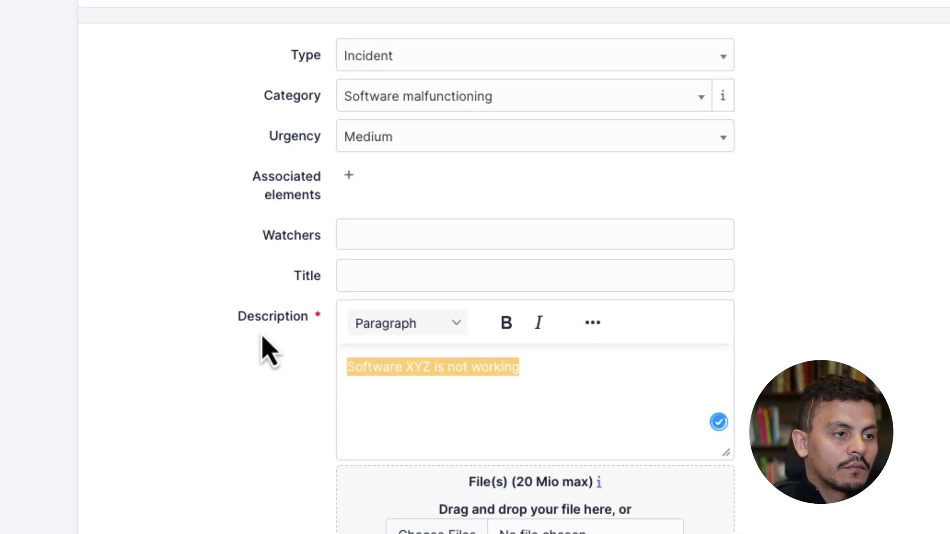
{"action": "scroll", "coordinate": [387, 60], "scroll_direction": "down", "scroll_amount": 4}
{"action": "left_click", "coordinate": [663, 403]}
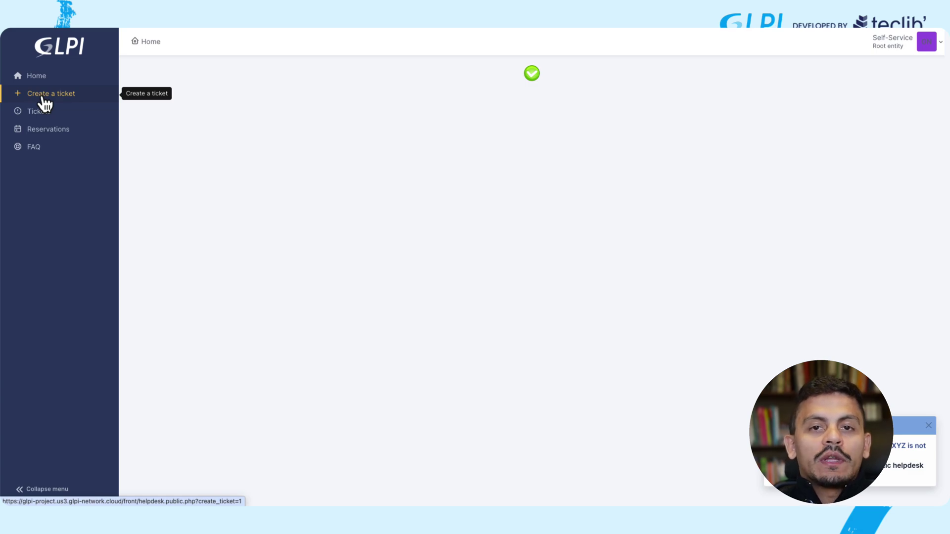
Start a new ticket of type Request in the Software installation category
{"action": "left_click", "coordinate": [44, 99]}
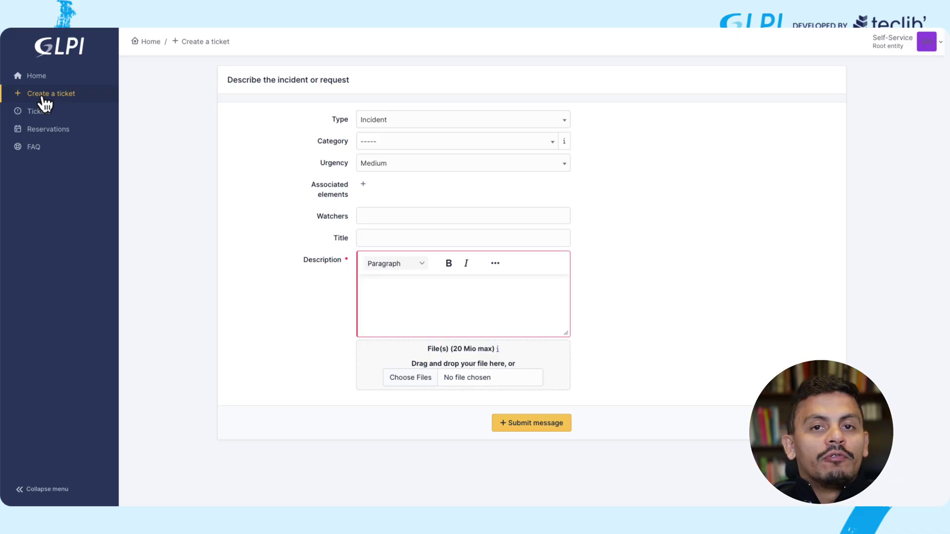
{"action": "left_click", "coordinate": [460, 122]}
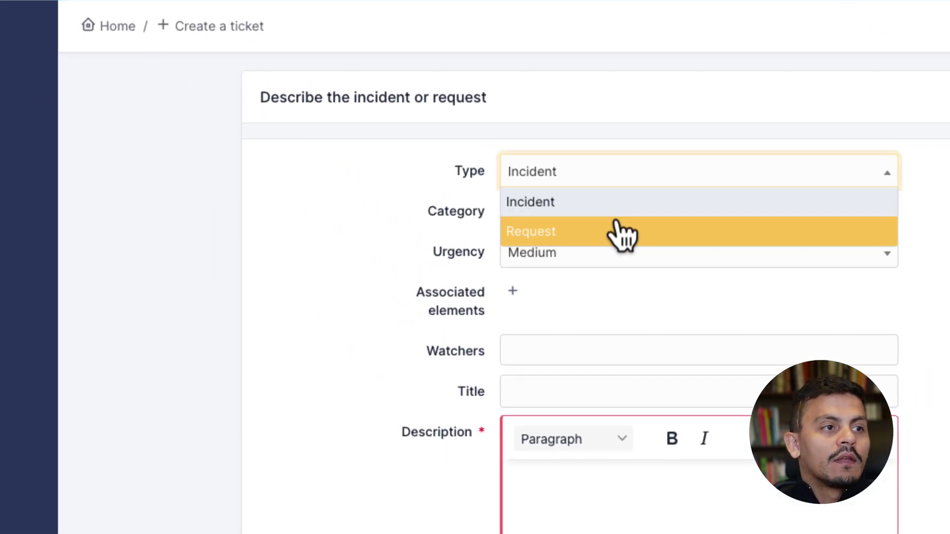
{"action": "left_click", "coordinate": [615, 237]}
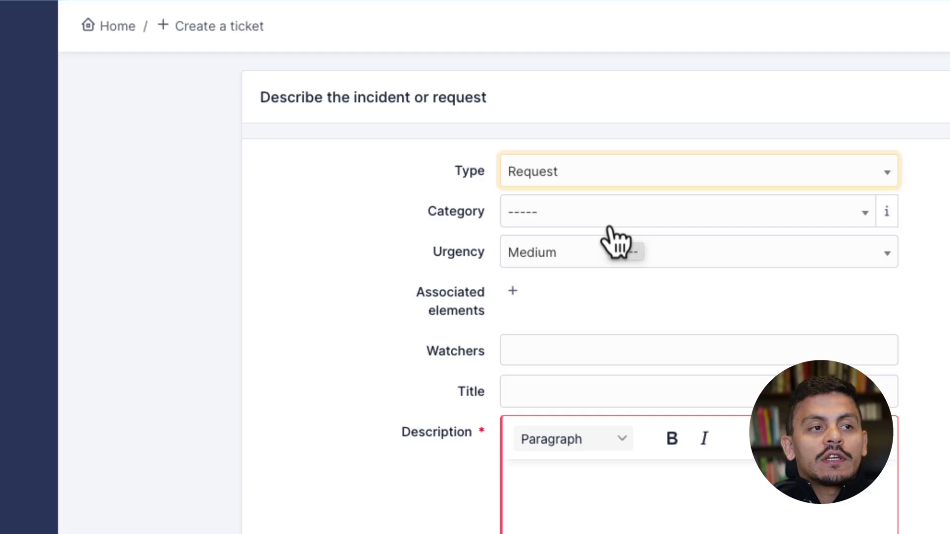
{"action": "left_click", "coordinate": [611, 225]}
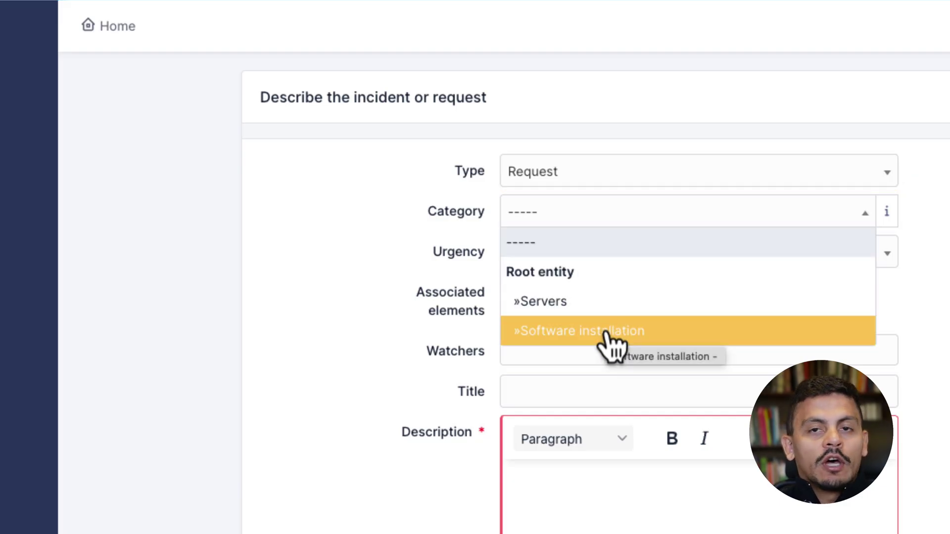
{"action": "left_click", "coordinate": [612, 337]}
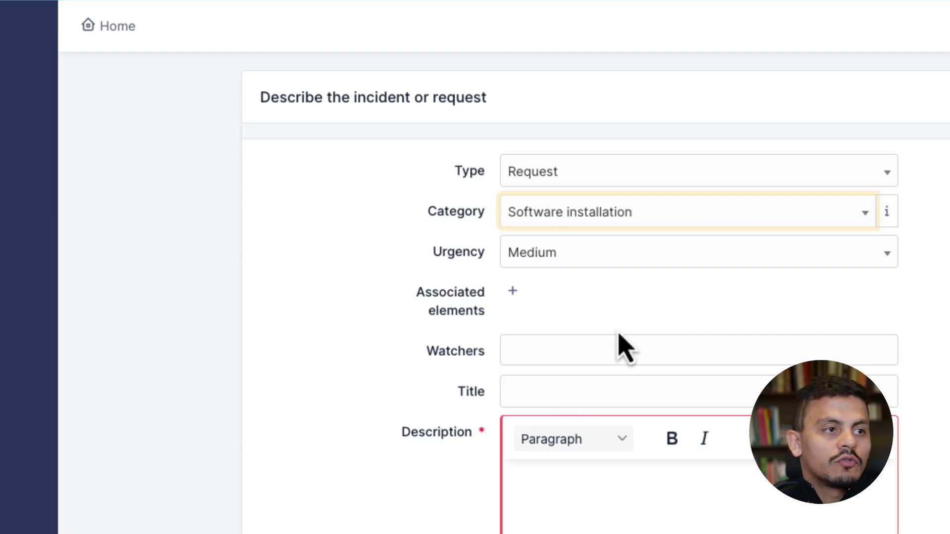
Enter 'Install software XYZ' as title and description, then submit the request
{"action": "left_click", "coordinate": [633, 388]}
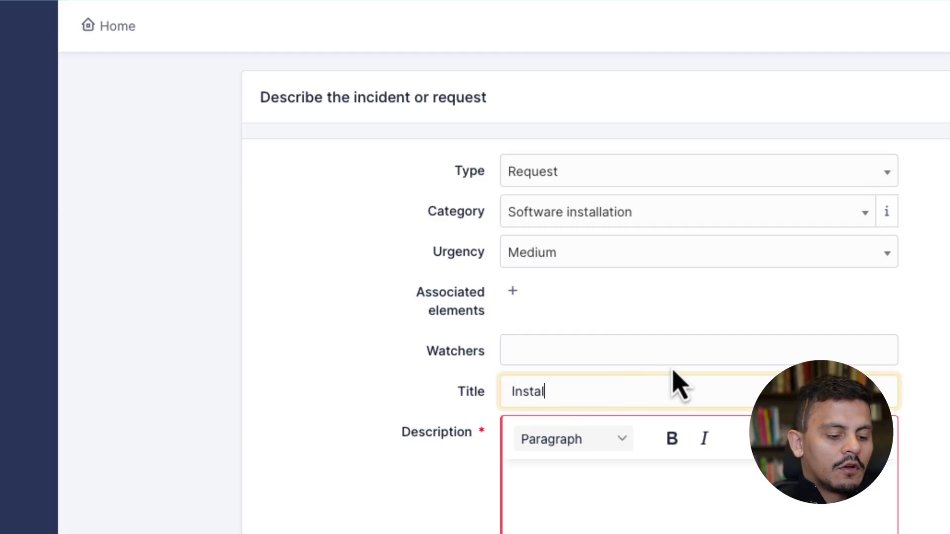
{"action": "type", "text": "Install software "}
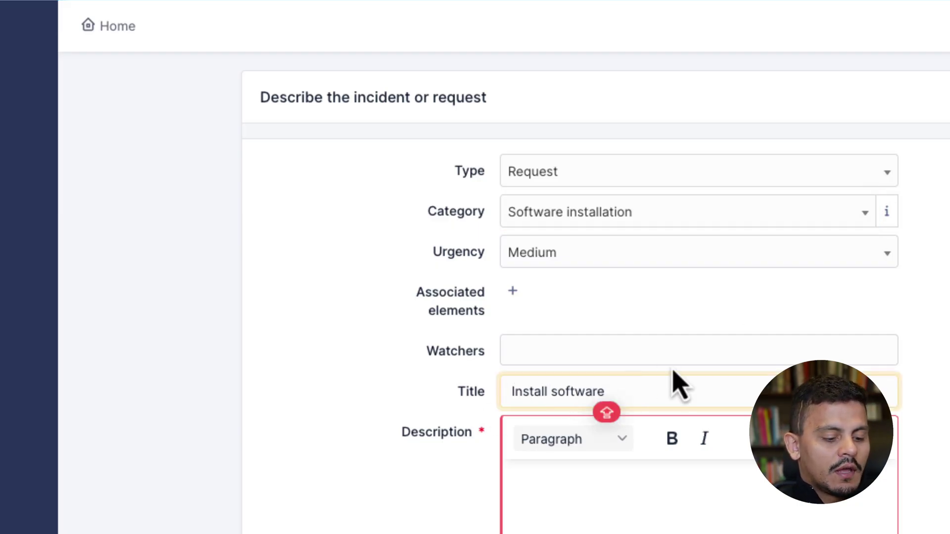
{"action": "type", "text": "XYZ"}
{"action": "key", "text": "ctrl+a"}
{"action": "key", "text": "ctrl+c"}
{"action": "left_click", "coordinate": [637, 519]}
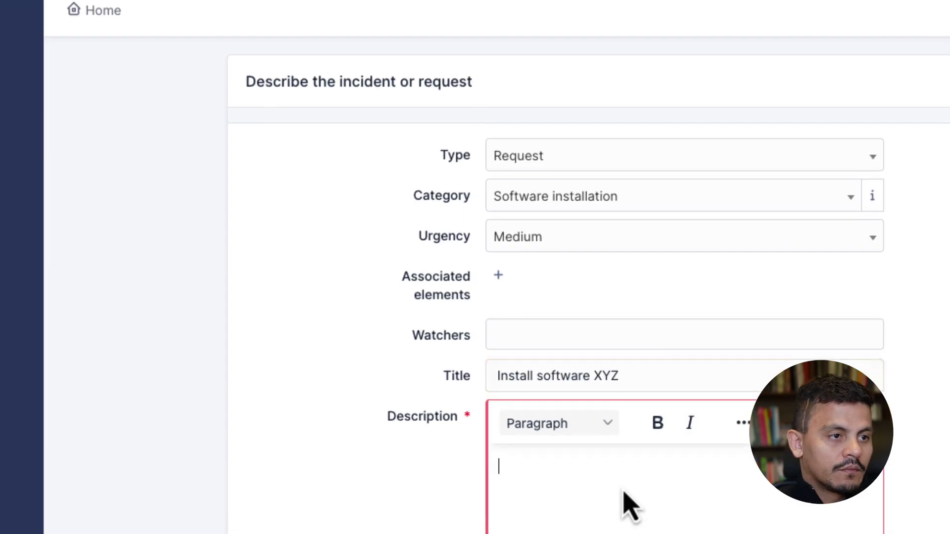
{"action": "key", "text": "ctrl+v"}
{"action": "left_click", "coordinate": [579, 465]}
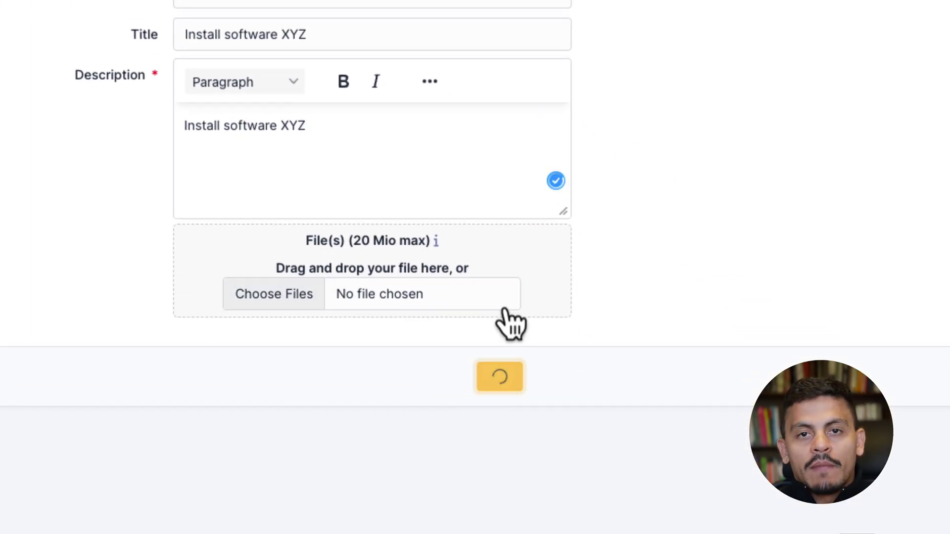